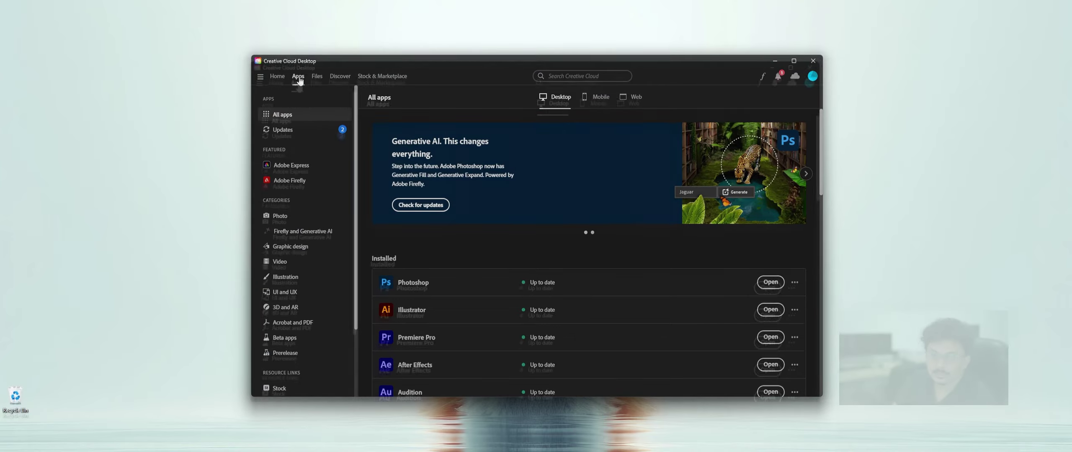
# Check the available app updates in Creative Cloud and minimize its window
pyautogui.click(304, 131)
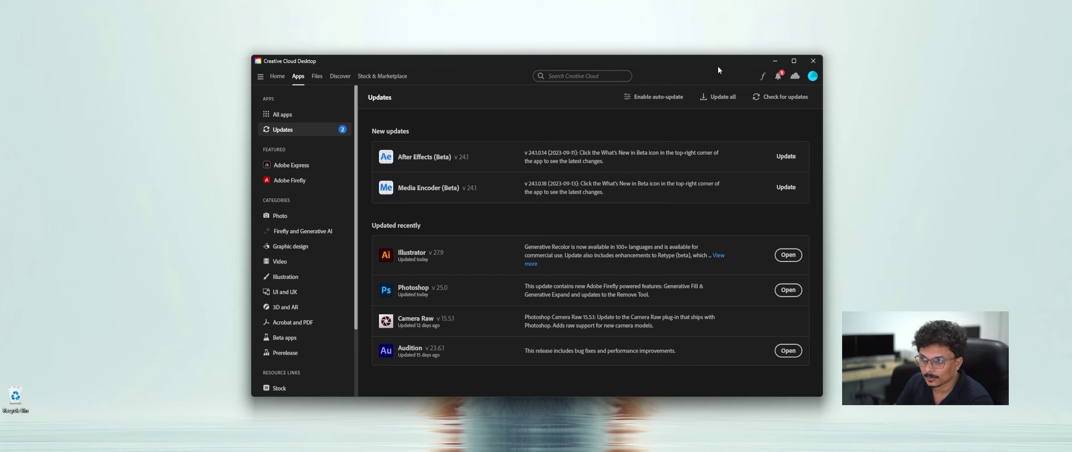
pyautogui.click(769, 62)
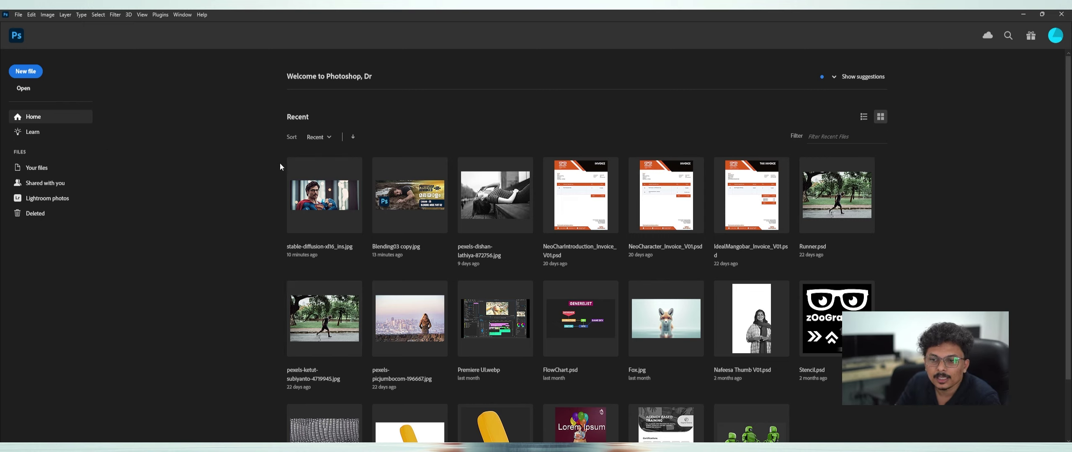
# Open the recent image stable-diffusion-xl16_ins.jpg in Photoshop and lasso a loose selection around the raised fists and forearm
pyautogui.click(314, 193)
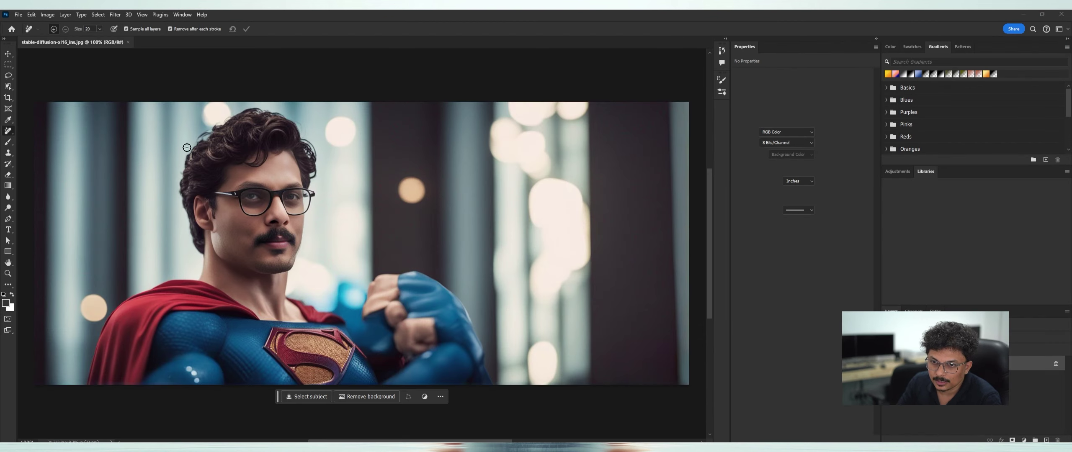
pyautogui.click(8, 75)
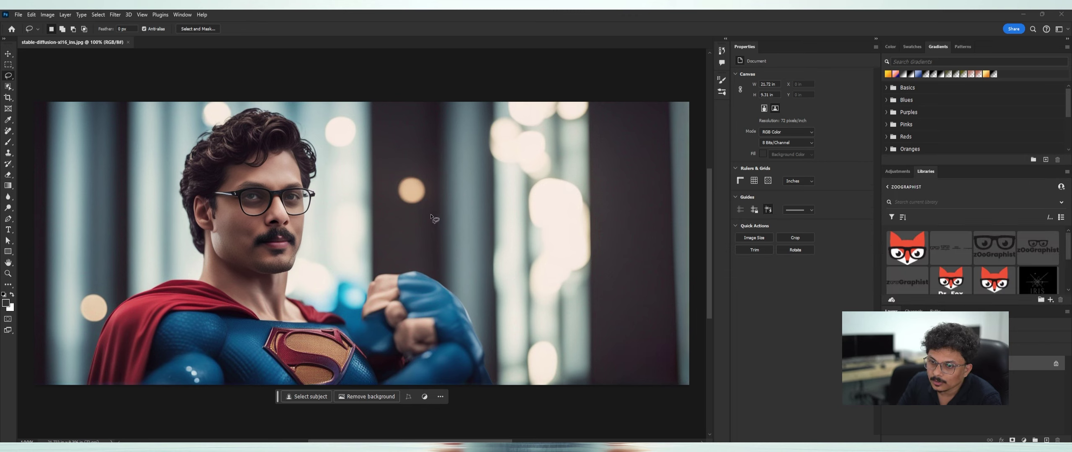
pyautogui.moveTo(473, 242)
pyautogui.mouseDown()
pyautogui.moveTo(398, 226)
pyautogui.moveTo(356, 245)
pyautogui.moveTo(349, 323)
pyautogui.moveTo(380, 400)
pyautogui.moveTo(414, 414)
pyautogui.moveTo(499, 388)
pyautogui.moveTo(510, 345)
pyautogui.moveTo(479, 262)
pyautogui.mouseUp()
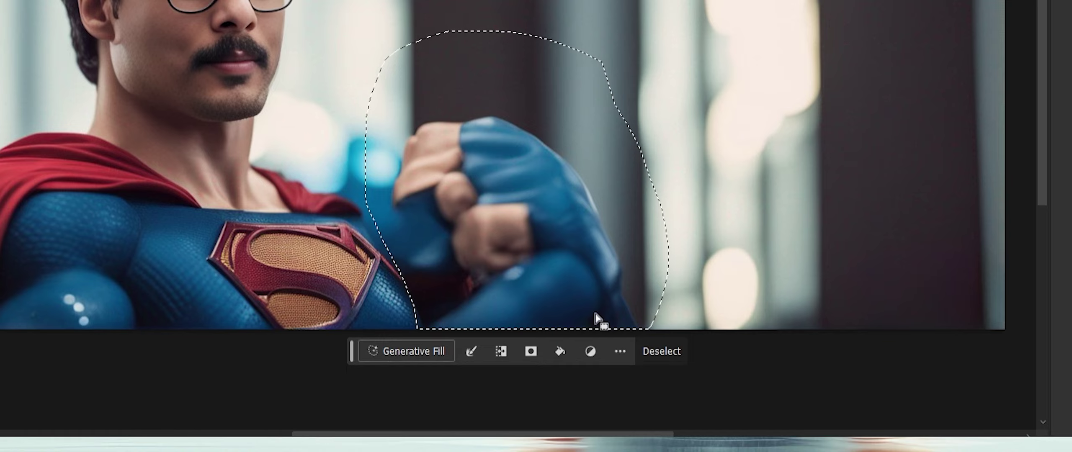
# Run Generative Fill on the selected fists with the prompt "." to replace them with background
pyautogui.moveTo(769, 448)
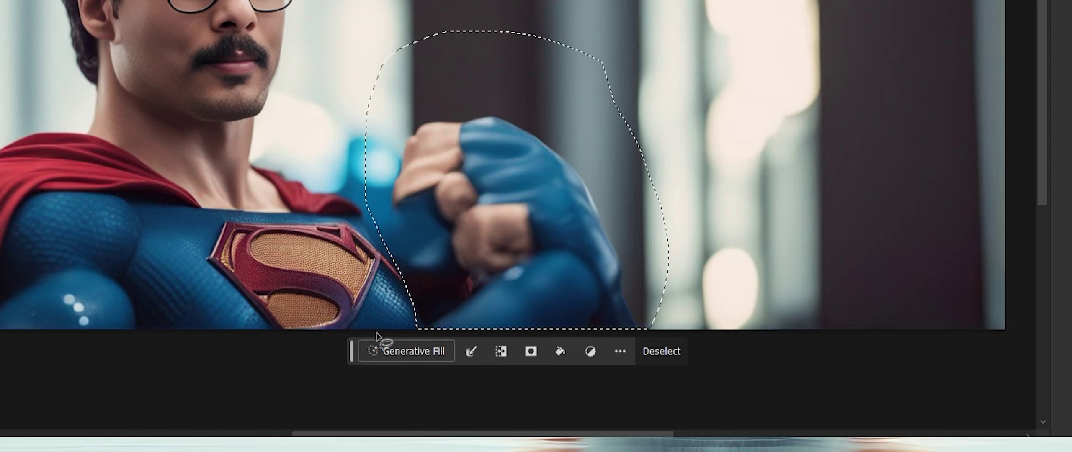
pyautogui.click(416, 351)
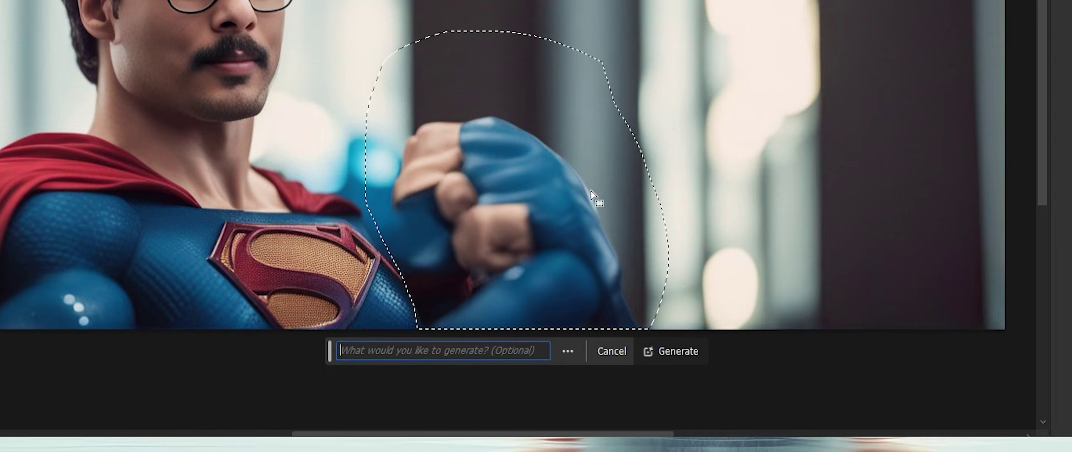
pyautogui.write('.')
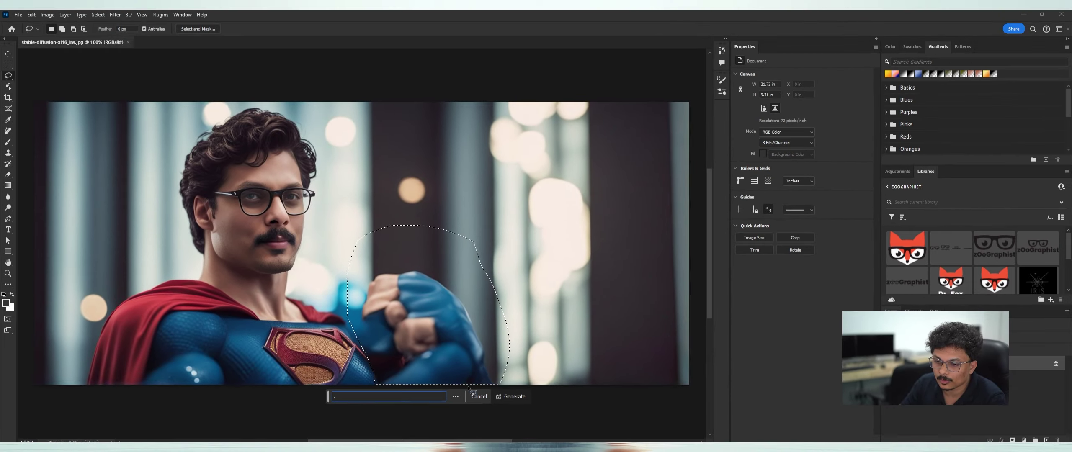
pyautogui.click(520, 397)
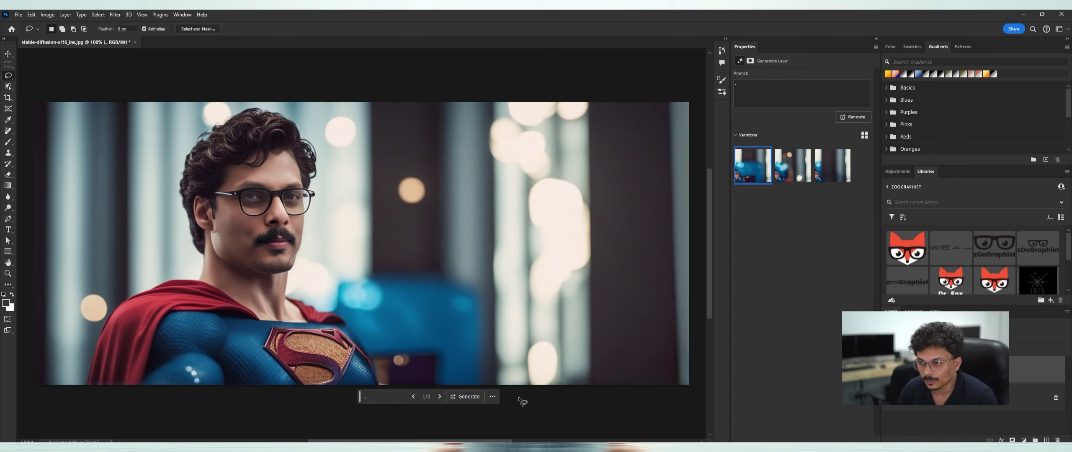
# Compare the three generated variations of the removed fists and keep the second one
pyautogui.click(781, 164)
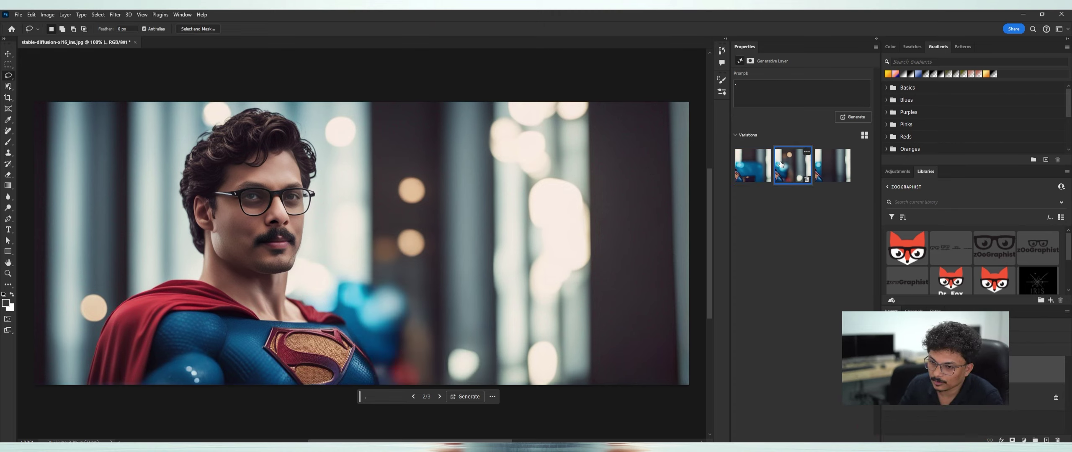
pyautogui.click(834, 176)
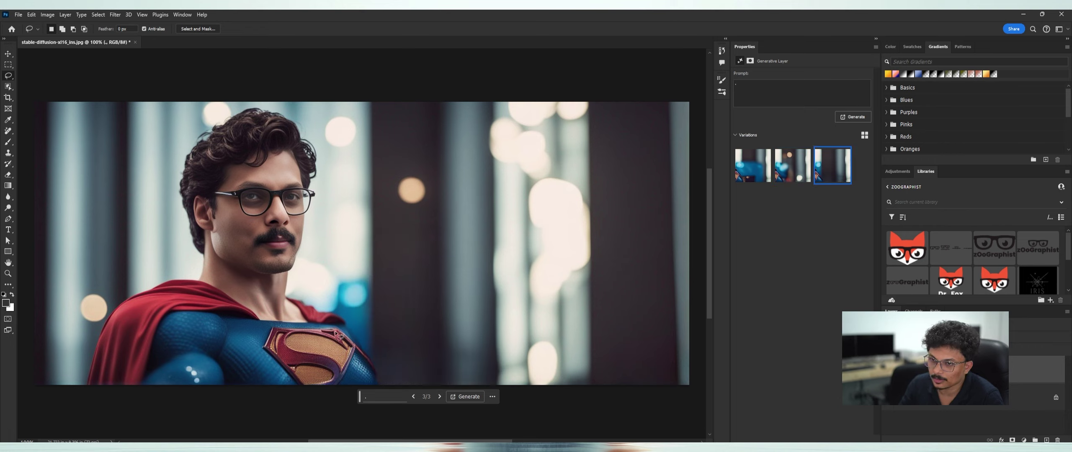
pyautogui.click(783, 174)
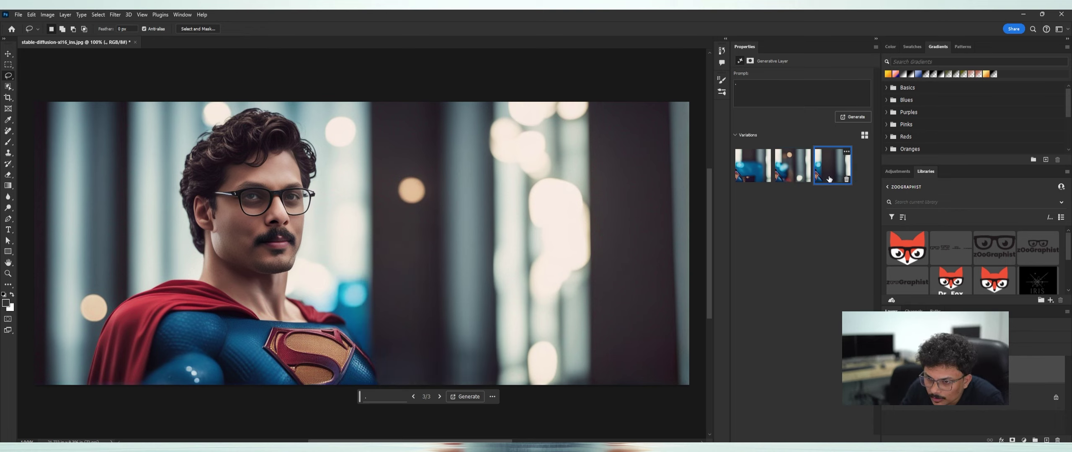
pyautogui.click(796, 164)
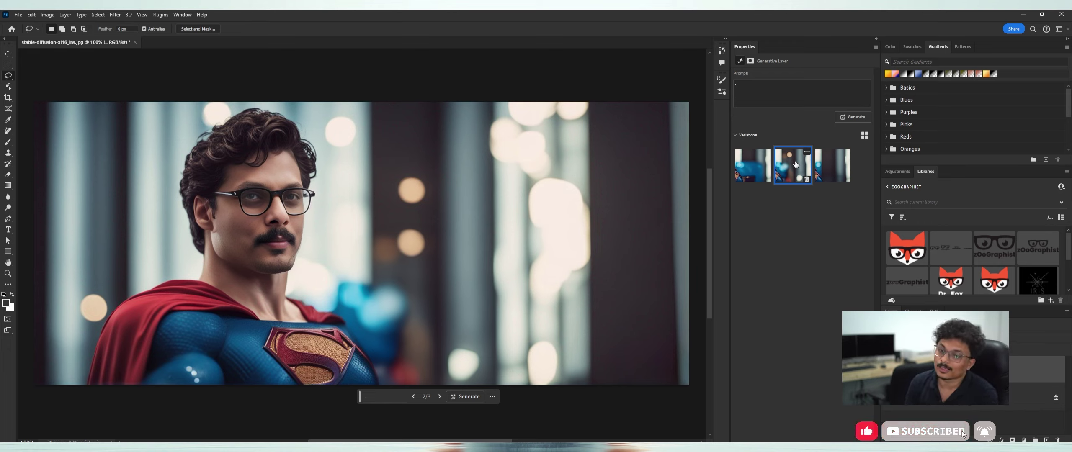
# Extend the canvas downward below the figure with the Crop tool, to slightly more than twice the image's height
pyautogui.click(8, 98)
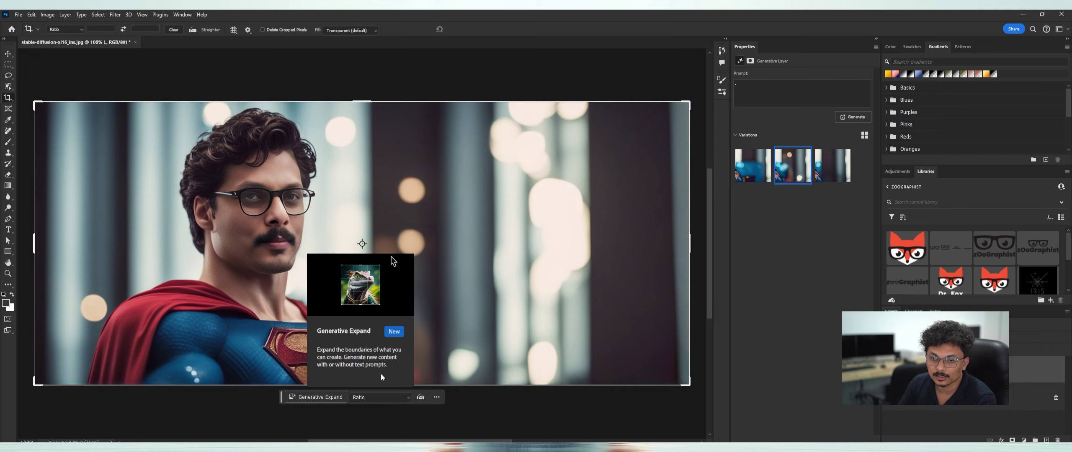
pyautogui.click(481, 289)
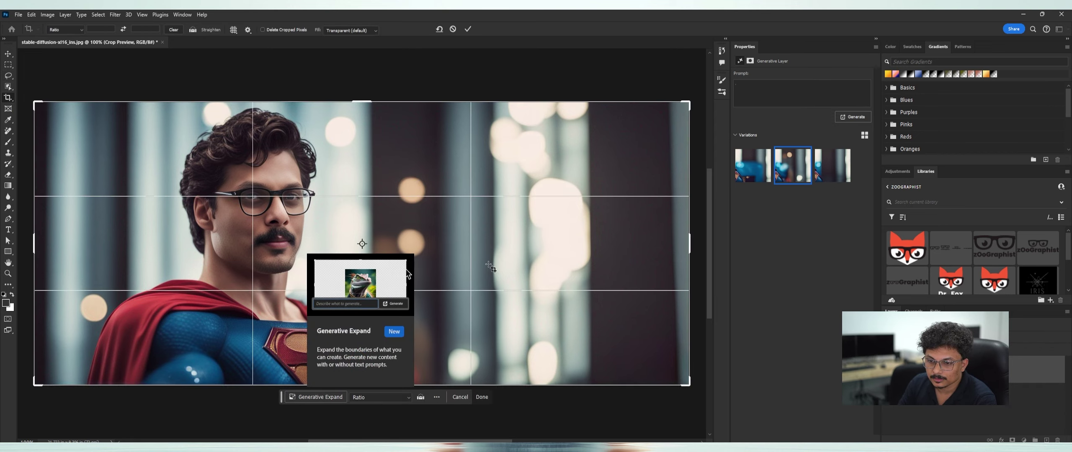
pyautogui.moveTo(369, 386); pyautogui.dragTo(370, 429)
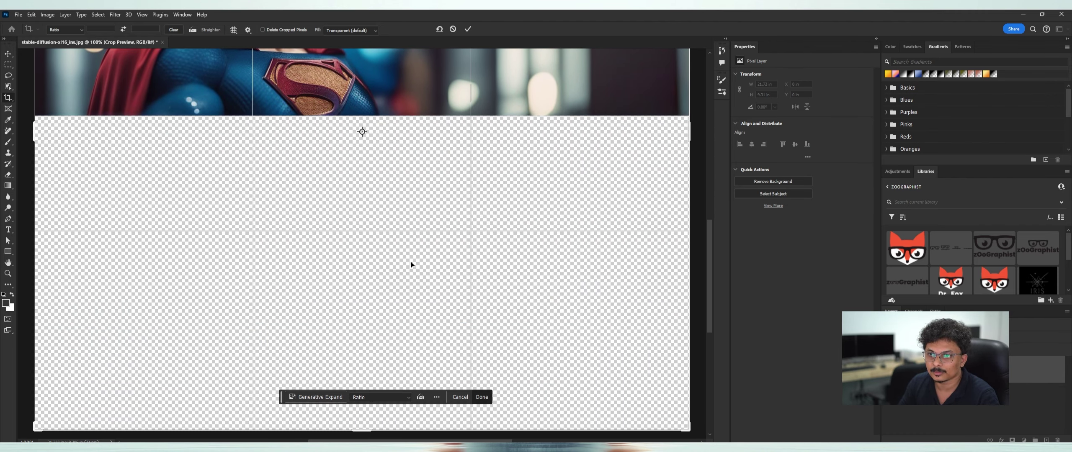
pyautogui.press('ctrl')
pyautogui.hotkey('ctrl', '-')
pyautogui.hotkey('ctrl', '-')
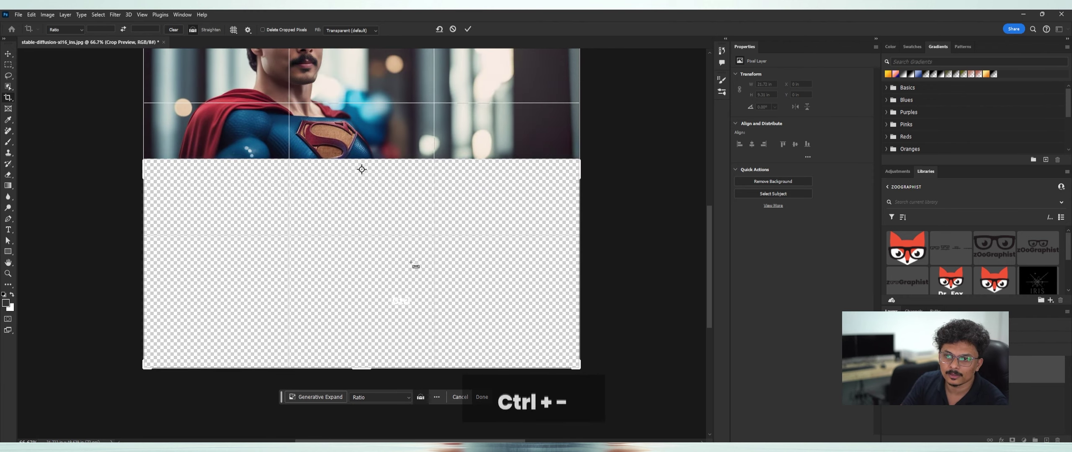
pyautogui.scroll(1, 461, 188)
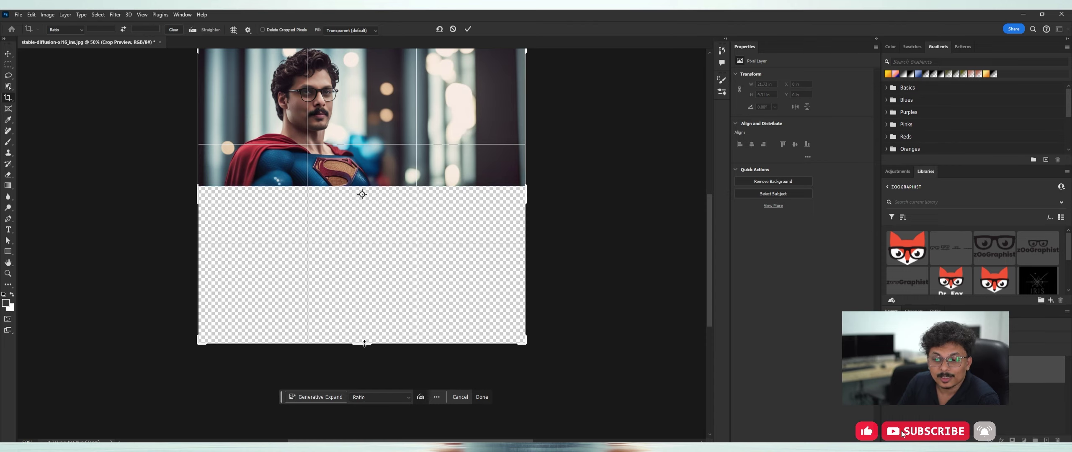
pyautogui.moveTo(365, 344); pyautogui.dragTo(364, 353)
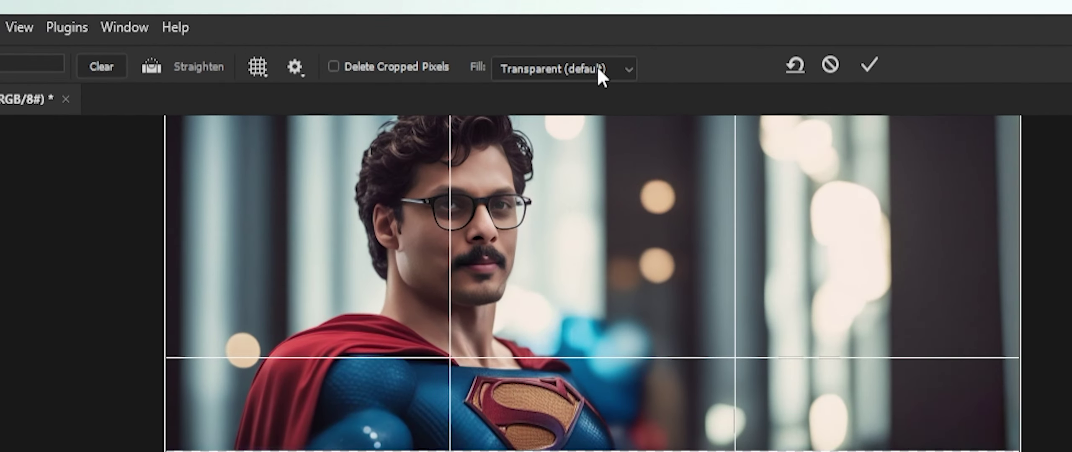
# Set the crop fill to Generative Expand and generate the empty lower area with the prompt "."
pyautogui.click(597, 67)
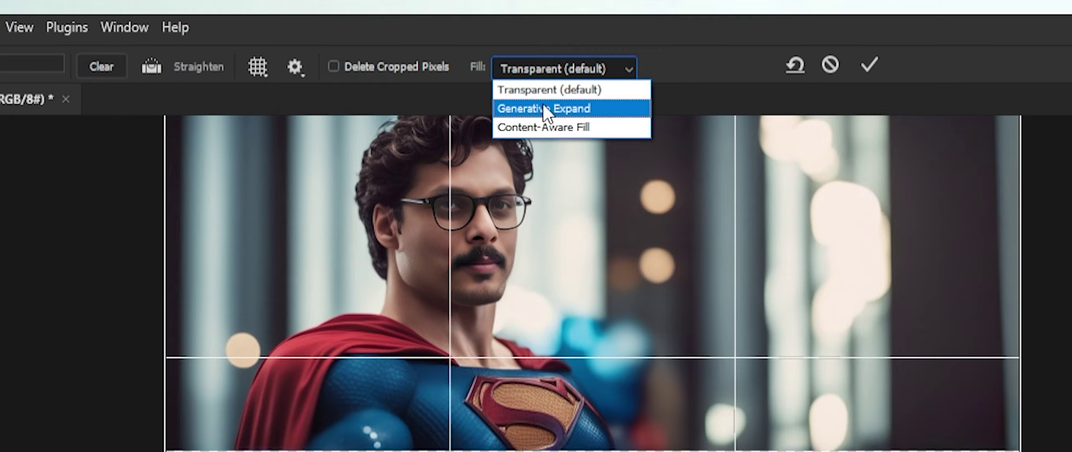
pyautogui.click(544, 110)
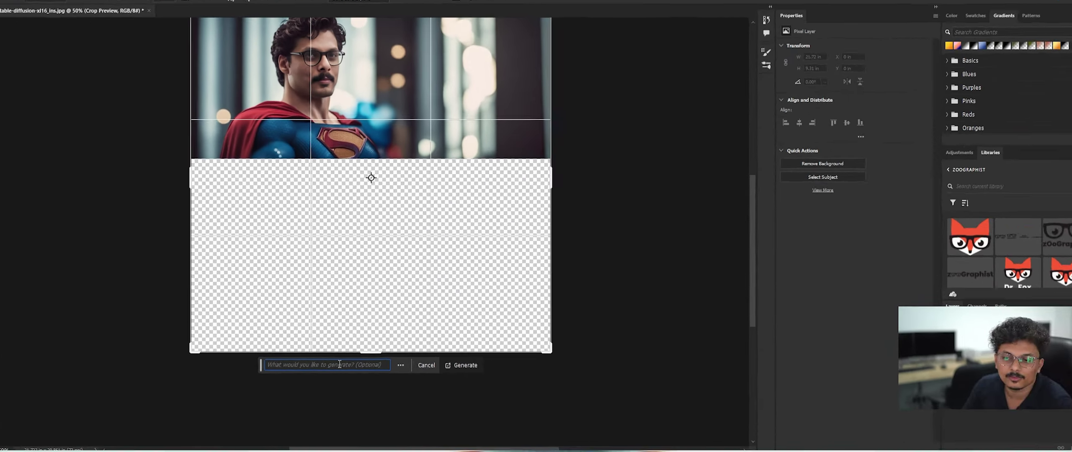
pyautogui.write('.')
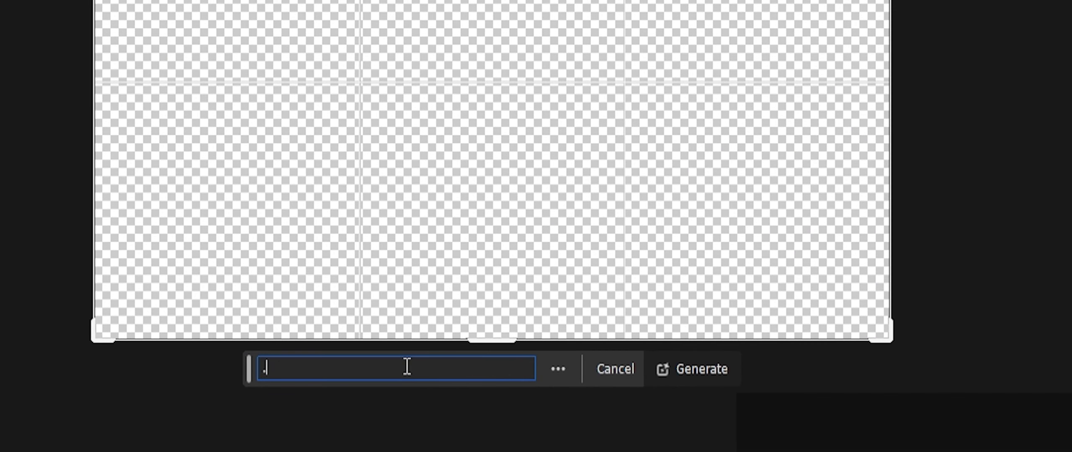
pyautogui.click(695, 370)
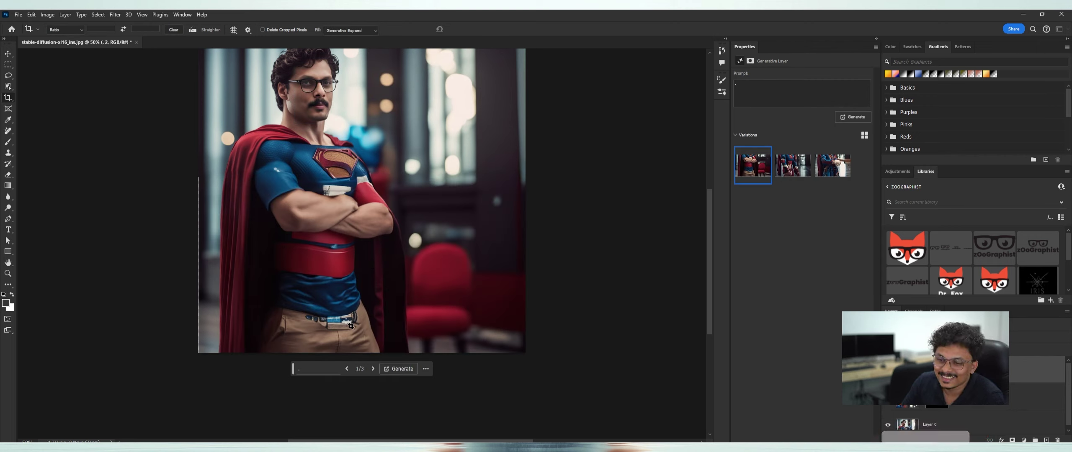
# Cycle through the three expanded-body variations and keep the first one, with the bare crossed arms
pyautogui.click(373, 369)
pyautogui.click(370, 369)
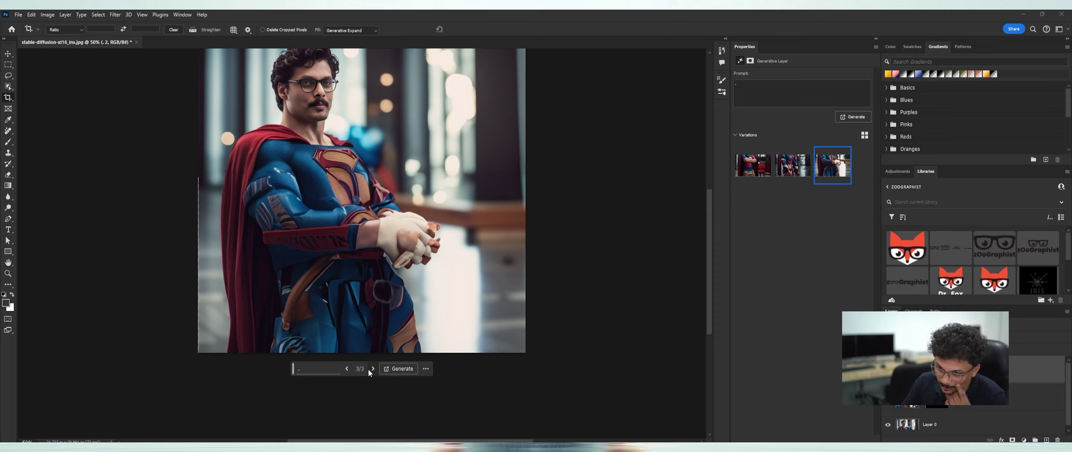
pyautogui.click(369, 369)
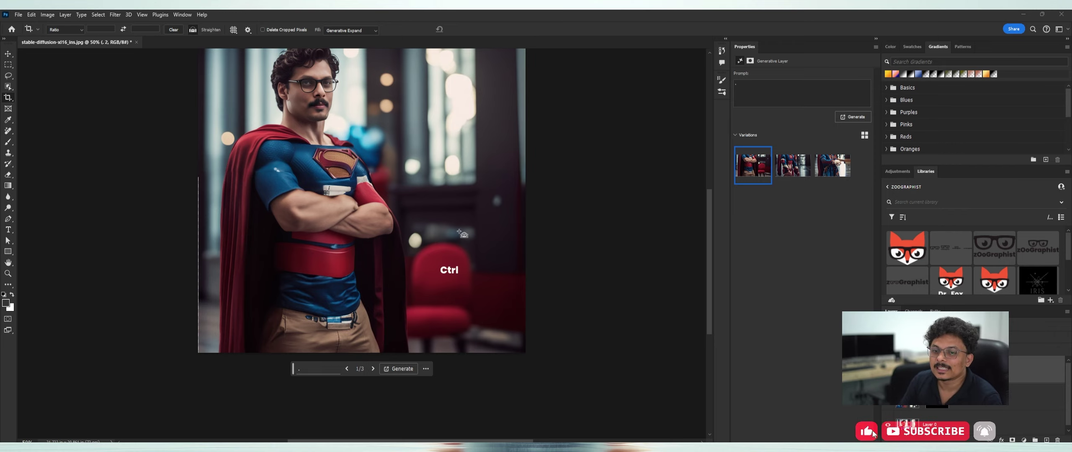
# Activate the Remove tool and add a new empty layer above the generative layers for retouching
pyautogui.hotkey('ctrl', '0')
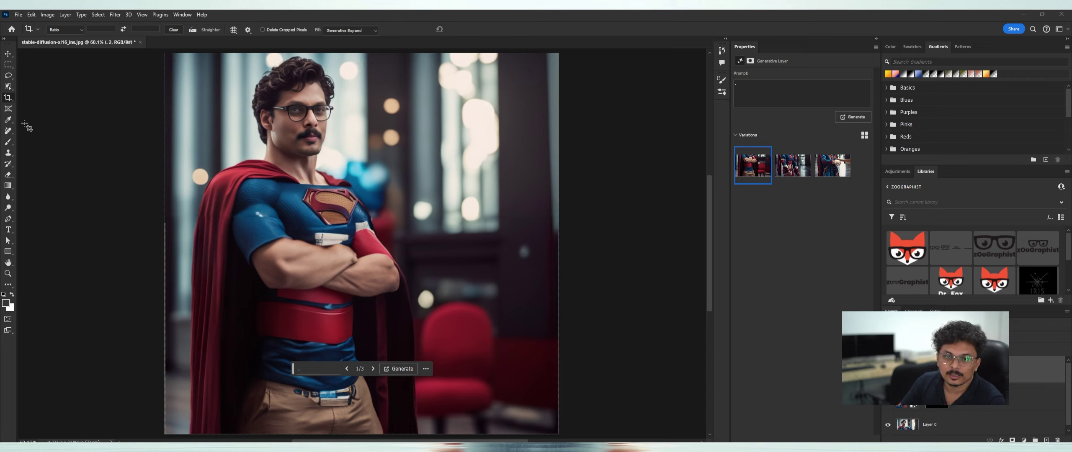
pyautogui.click(11, 133)
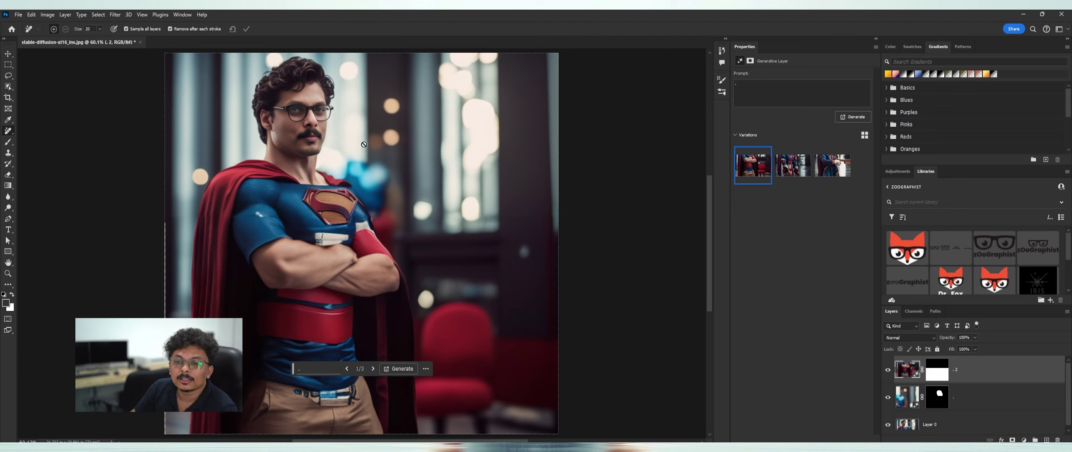
pyautogui.click(1046, 441)
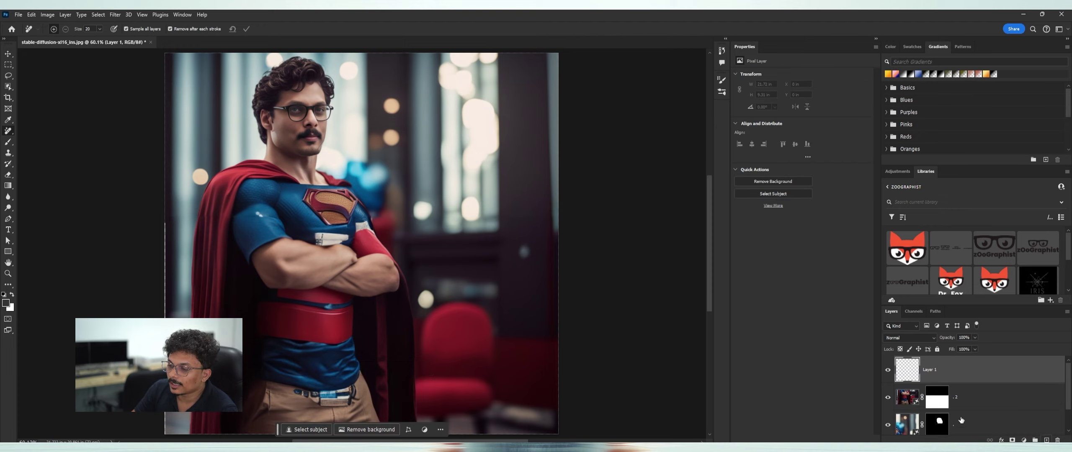